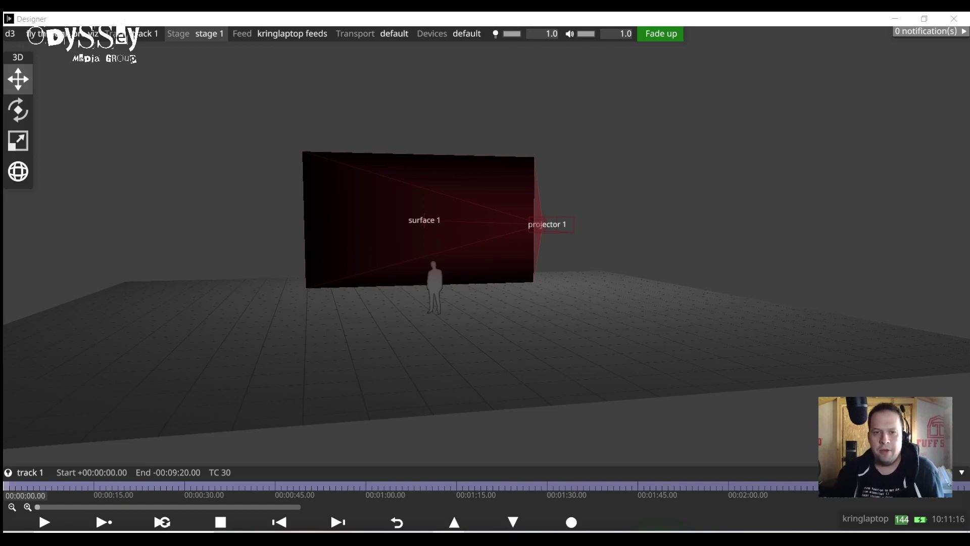
# Move the visualiser camera in closer to surface 1 and projector 1.
pyautogui.moveTo(493, 301); pyautogui.dragTo(369, 344, button='right')
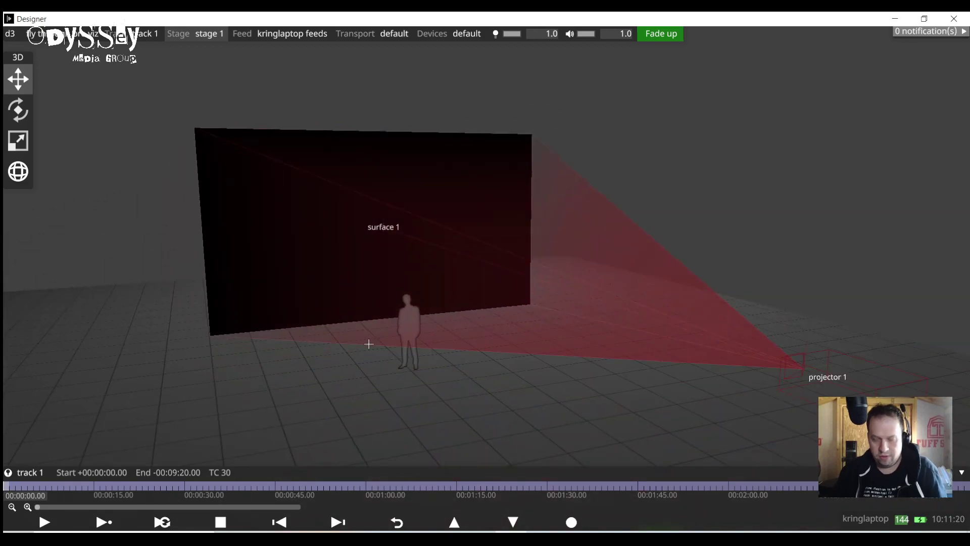
pyautogui.rightClick(368, 344)
# Add a Video layer with the 'vi' shortcut and assign george.jpg as its media.
pyautogui.write('vi')
pyautogui.press('Return')
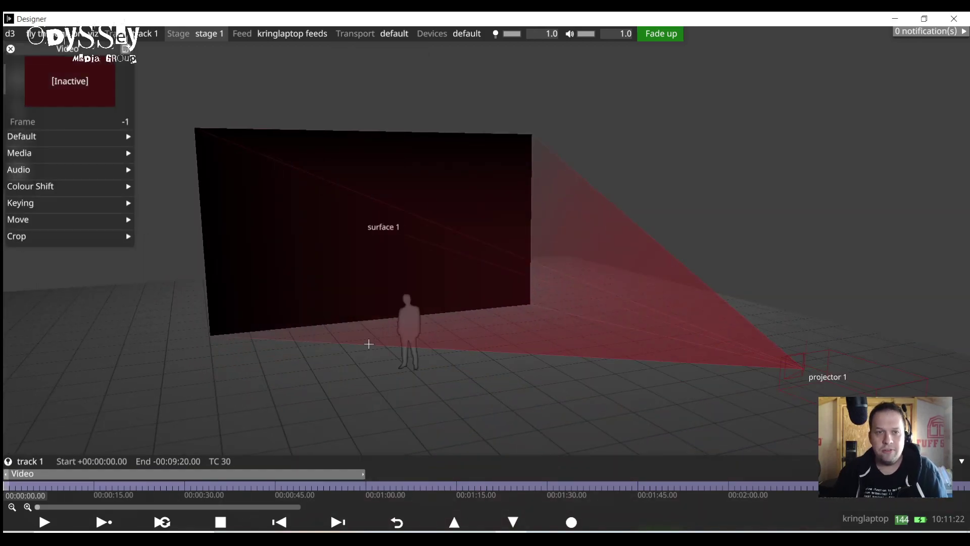
pyautogui.click(93, 149)
pyautogui.click(116, 167)
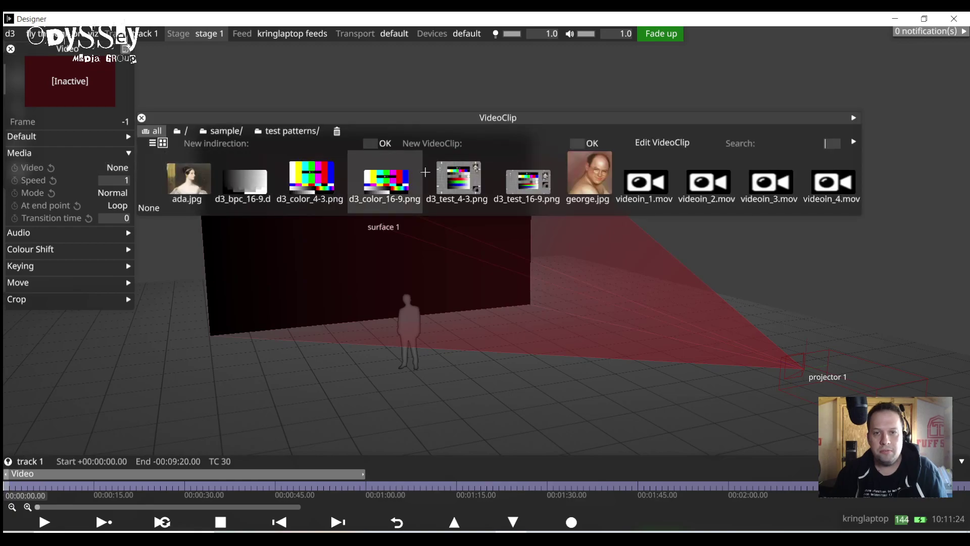
pyautogui.moveTo(475, 337); pyautogui.dragTo(404, 384)
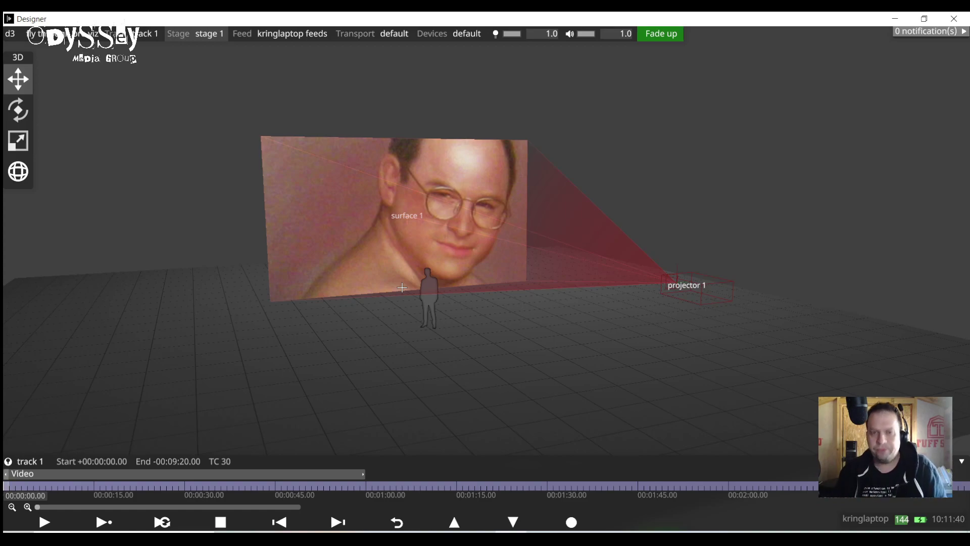
# Collapse the other layer sections to reveal Previsualization and add an AnimateCameraPreset layer.
pyautogui.hotkey('ctrl', 'l')
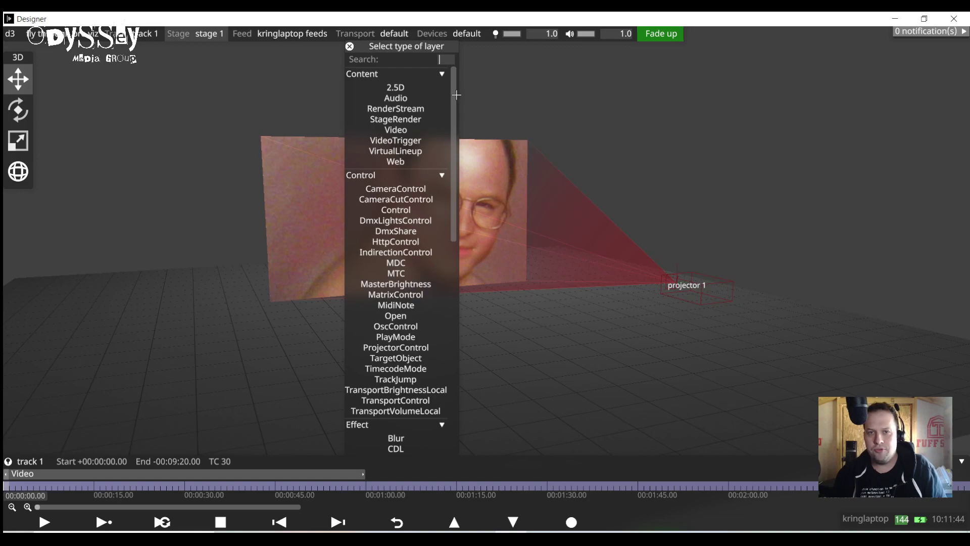
pyautogui.click(443, 75)
pyautogui.click(444, 89)
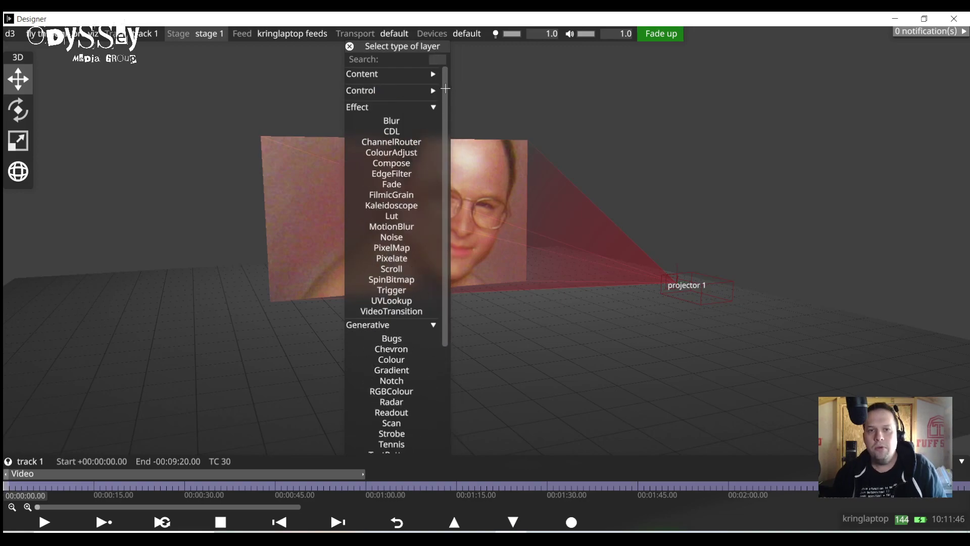
pyautogui.click(434, 106)
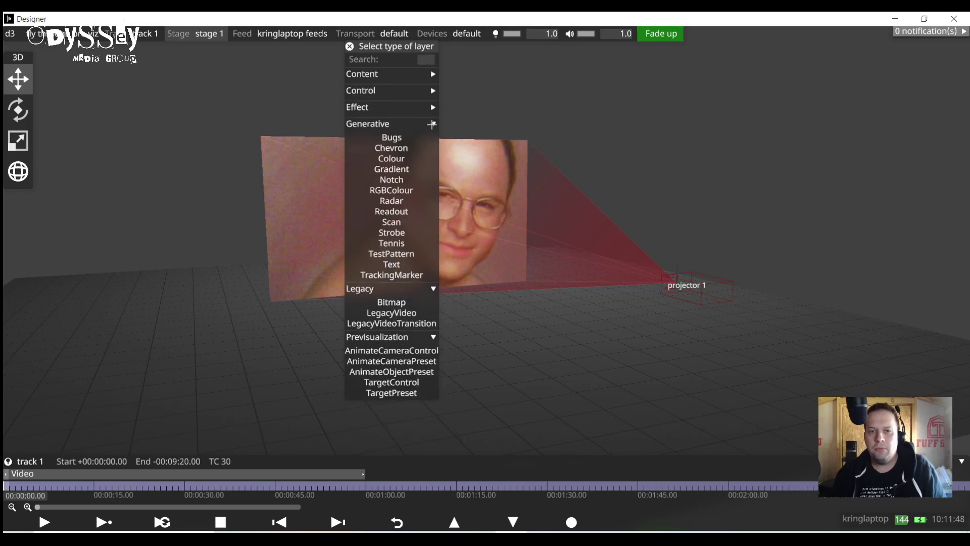
pyautogui.click(432, 125)
pyautogui.click(432, 140)
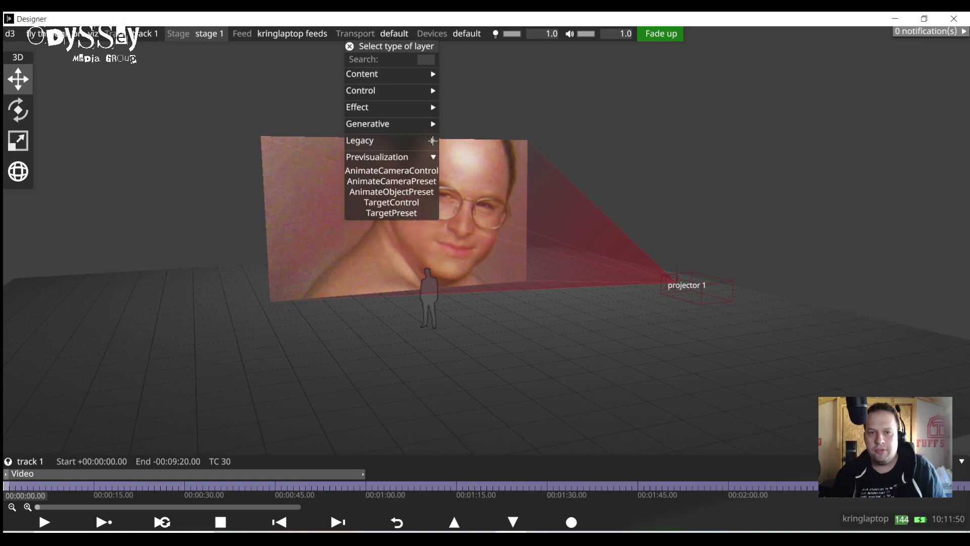
pyautogui.click(381, 182)
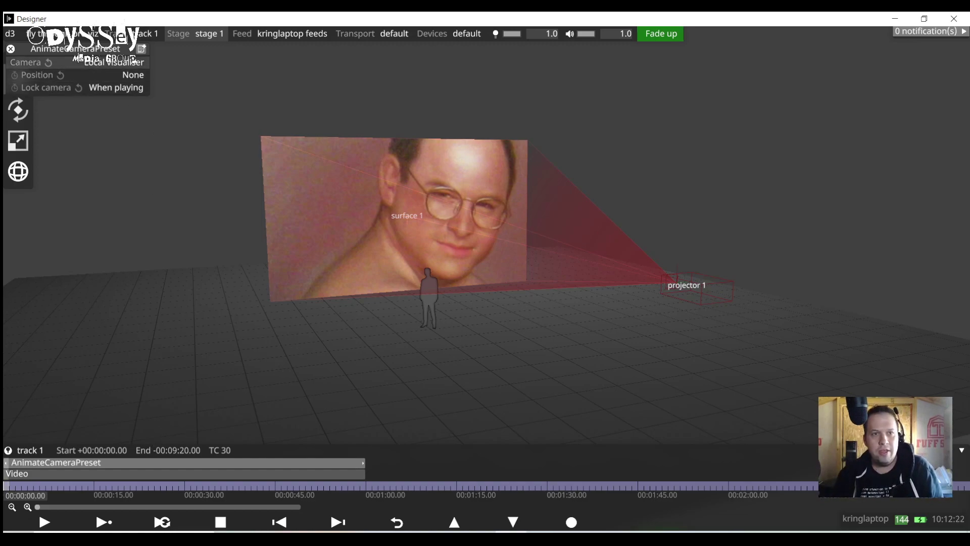
# Move the AnimateCameraPreset editor aside and keep its Camera set to Local visualiser.
pyautogui.moveTo(50, 45); pyautogui.dragTo(132, 136)
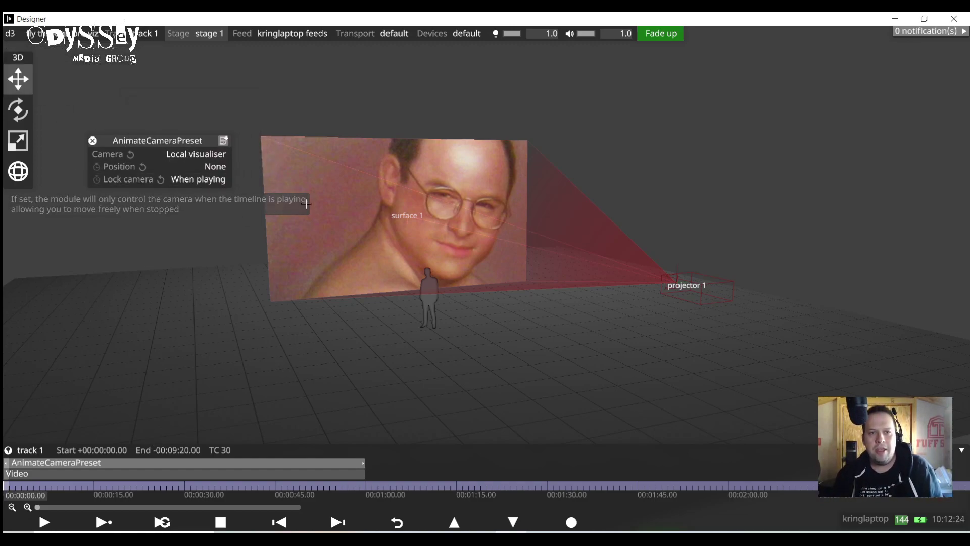
pyautogui.click(176, 152)
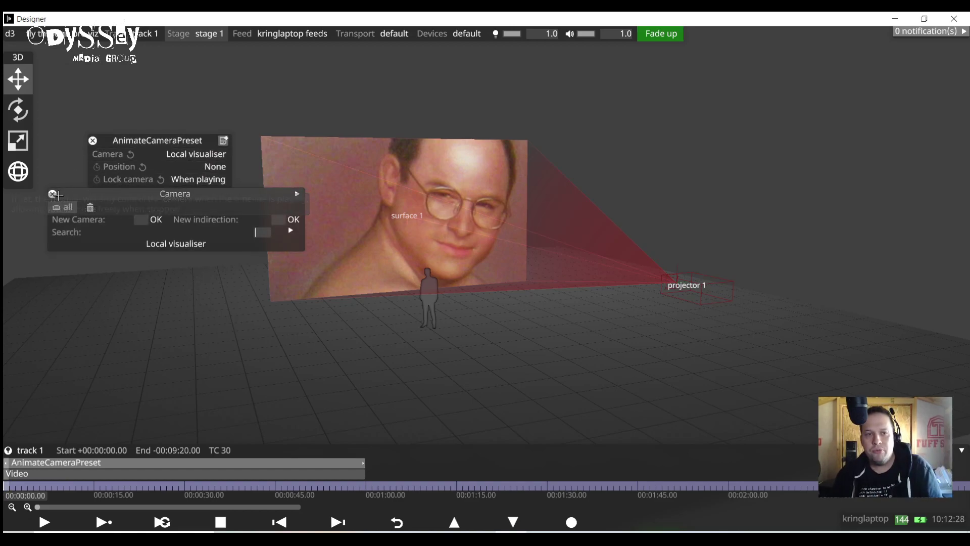
pyautogui.click(141, 273)
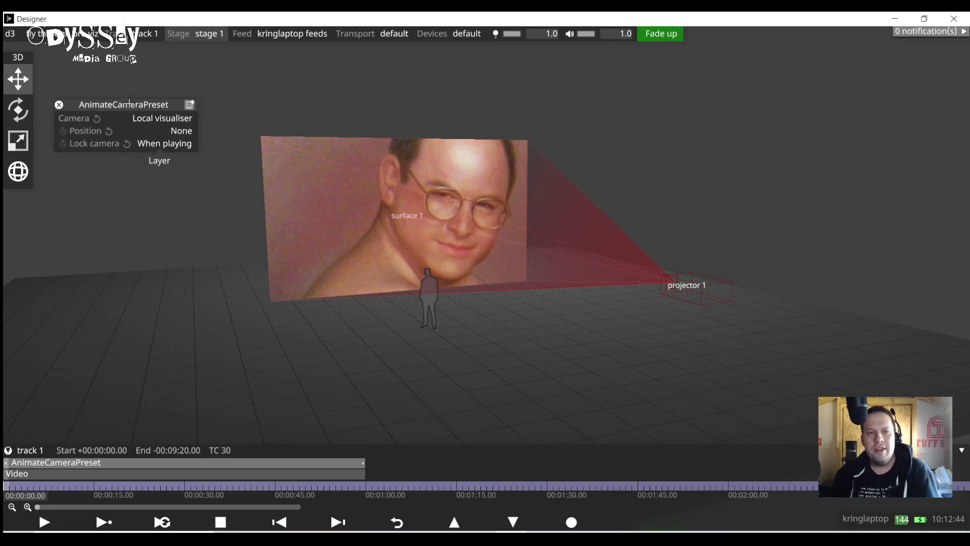
# Create 'Position 1' as a CameraPosition and copy a close view of the face surface into it.
pyautogui.click(180, 133)
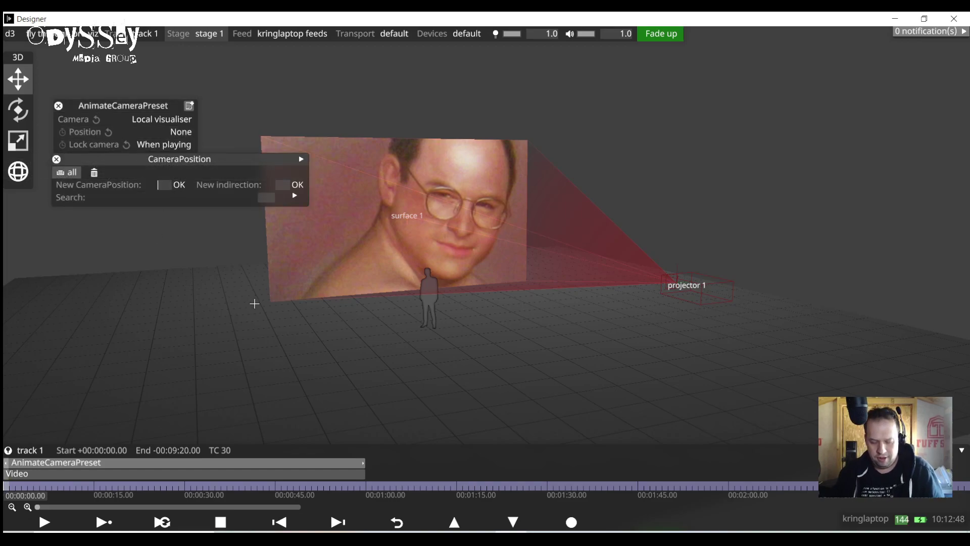
pyautogui.write('Position 1')
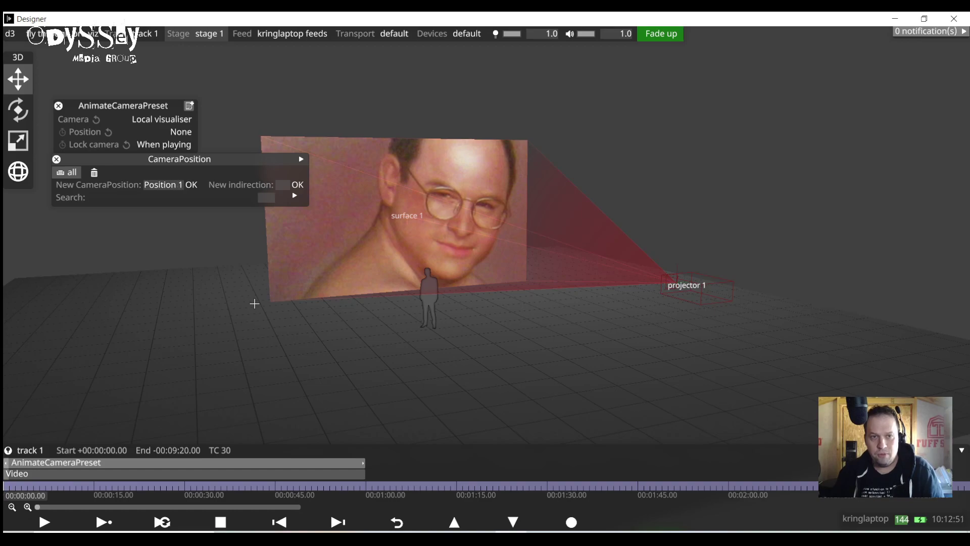
pyautogui.press('Return')
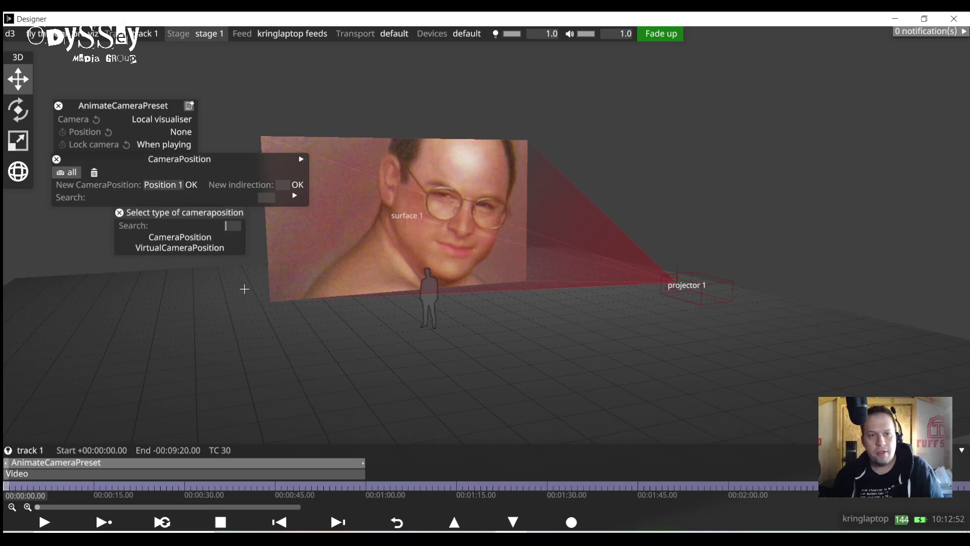
pyautogui.click(183, 238)
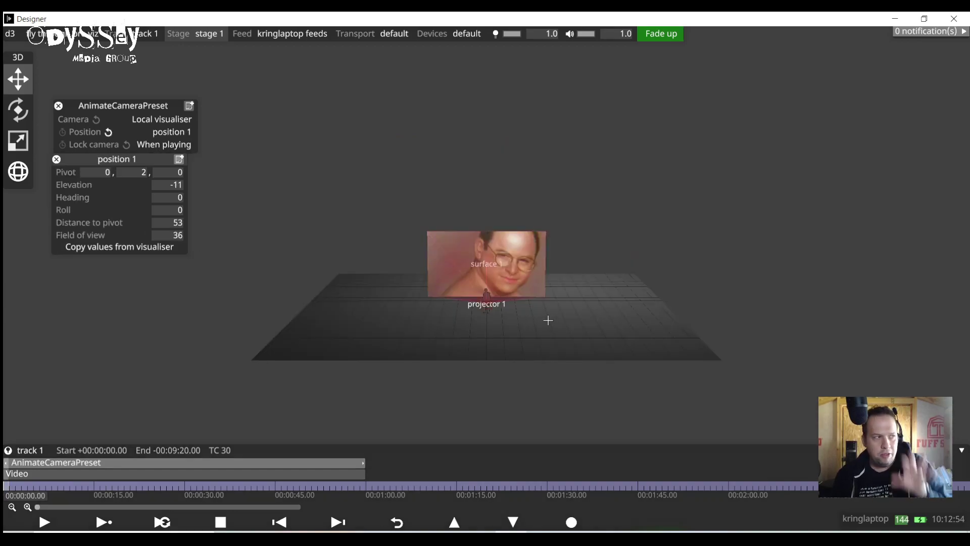
pyautogui.moveTo(486, 305); pyautogui.dragTo(414, 354)
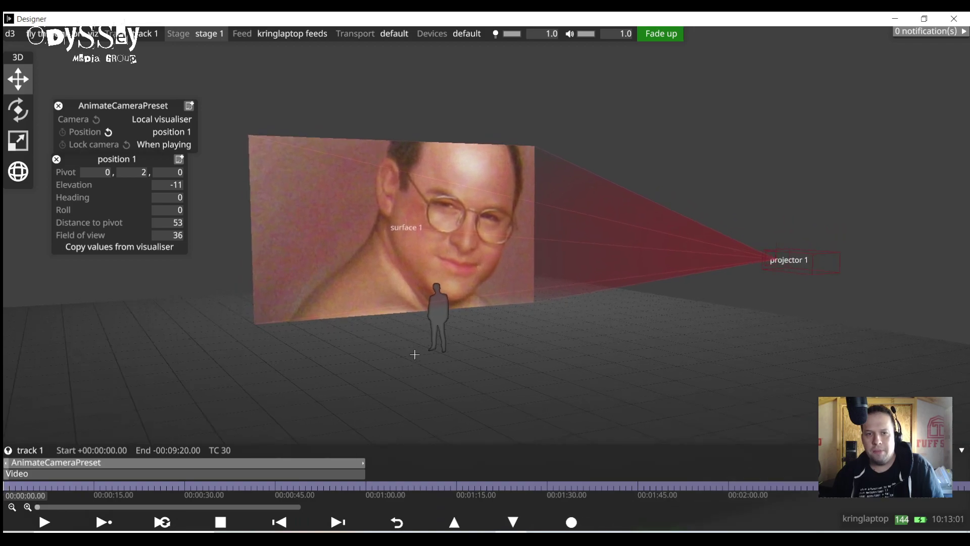
pyautogui.click(130, 246)
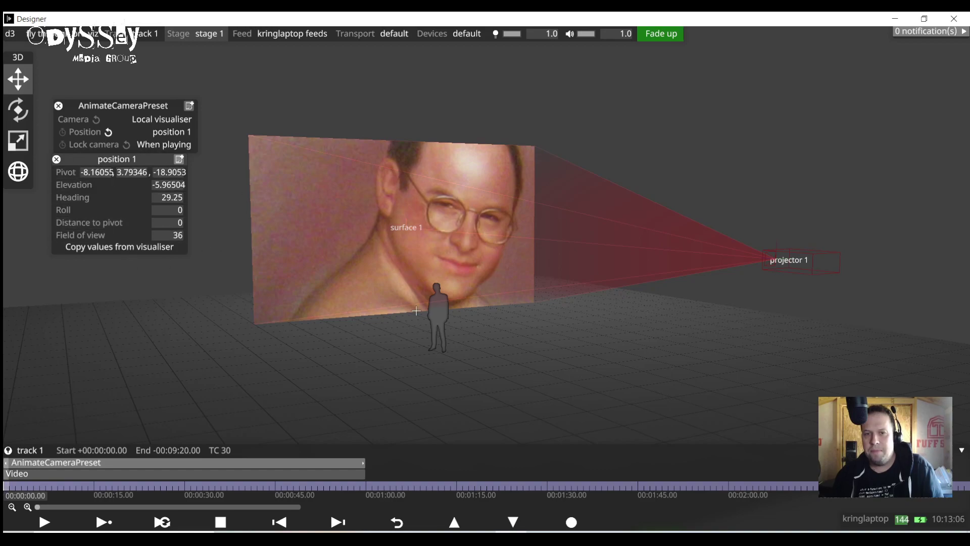
pyautogui.click(57, 160)
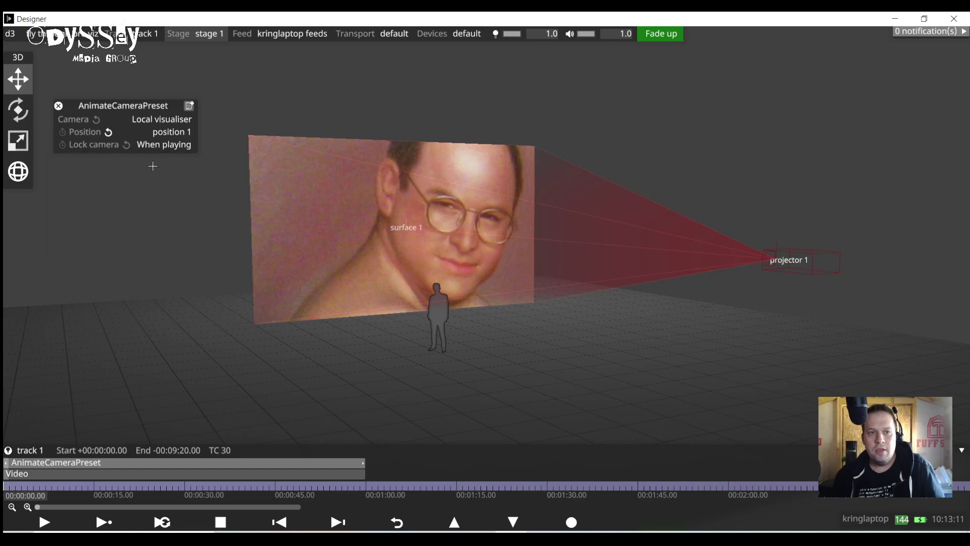
# Create 'position 2' and store a view from the surface's side in it.
pyautogui.click(172, 132)
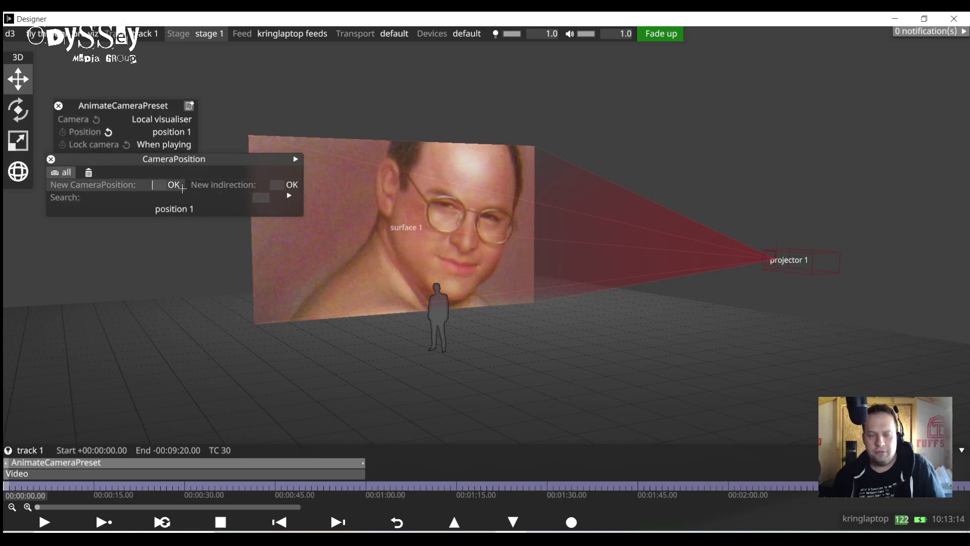
pyautogui.click(161, 185)
pyautogui.write('position 2')
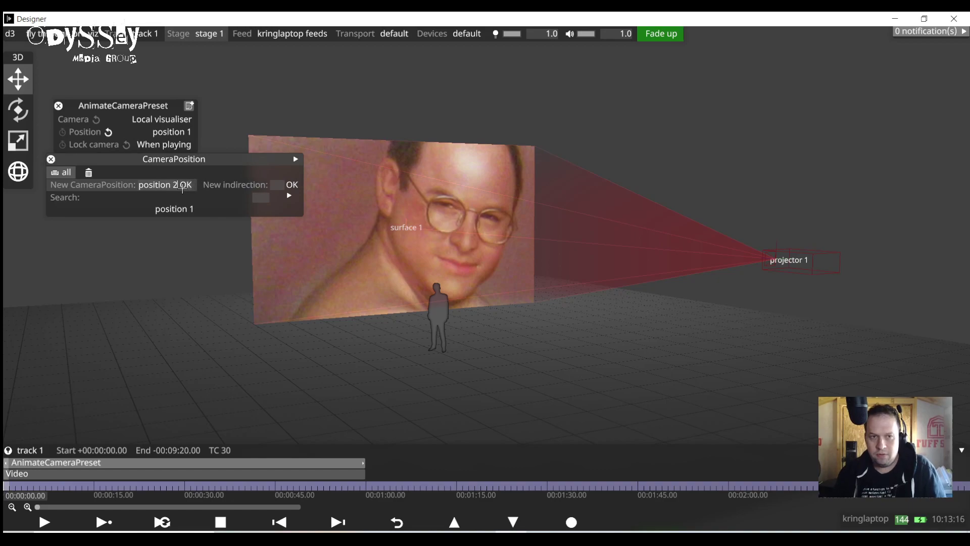
pyautogui.press('Return')
pyautogui.click(176, 247)
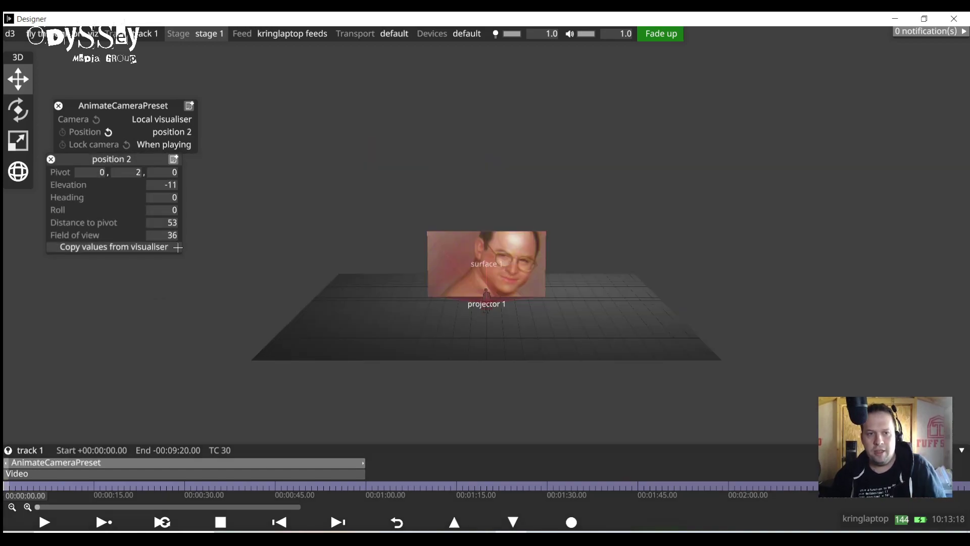
pyautogui.scroll(4, 537, 338)
pyautogui.moveTo(543, 341); pyautogui.dragTo(497, 353, button='right')
pyautogui.scroll(5, 528, 334)
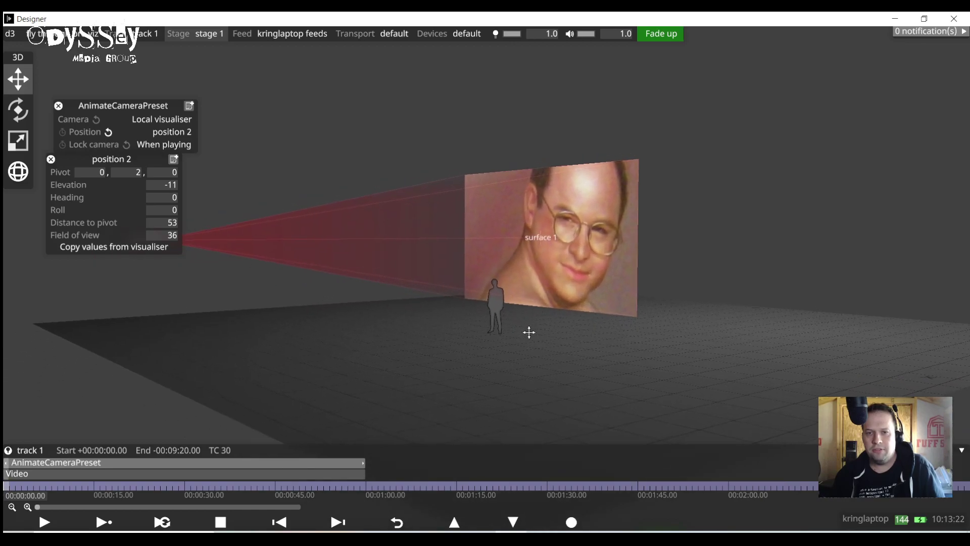
pyautogui.click(117, 247)
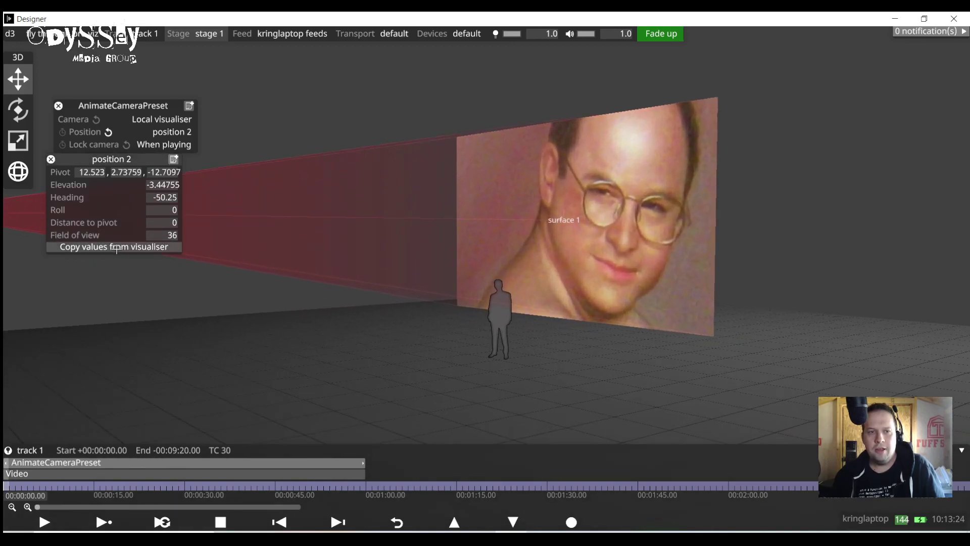
pyautogui.click(51, 159)
# Create 'position 3' and store a steeper, closer view of the surface in it.
pyautogui.click(169, 132)
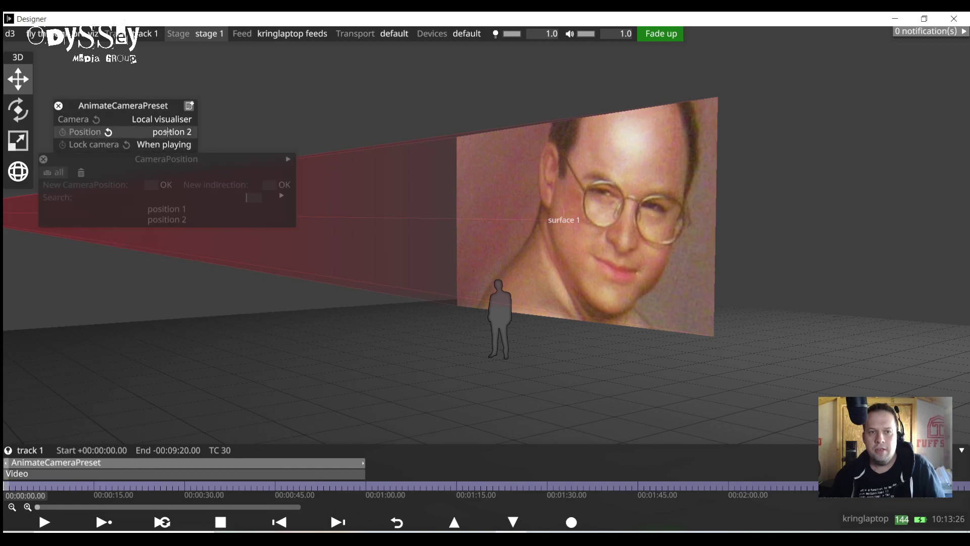
pyautogui.write('position 3')
pyautogui.press('Return')
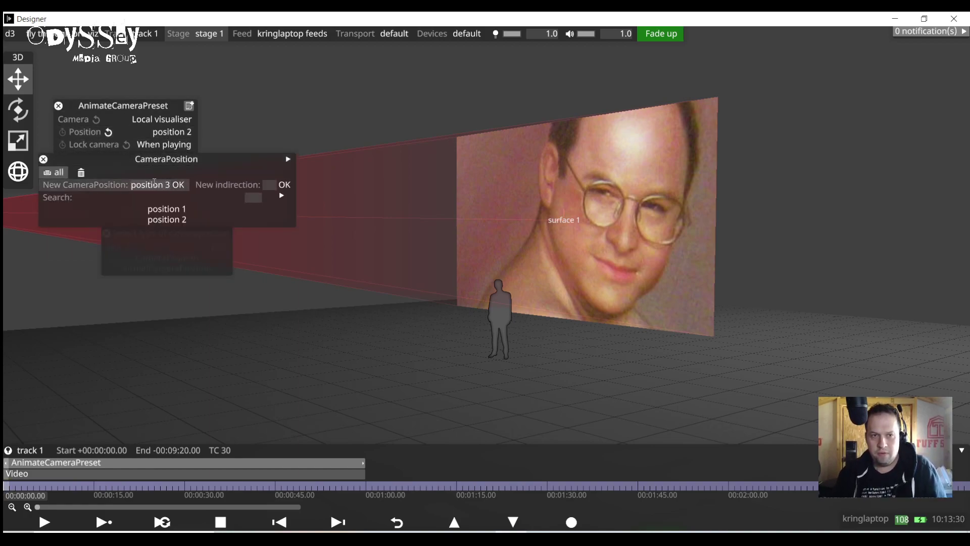
pyautogui.click(169, 258)
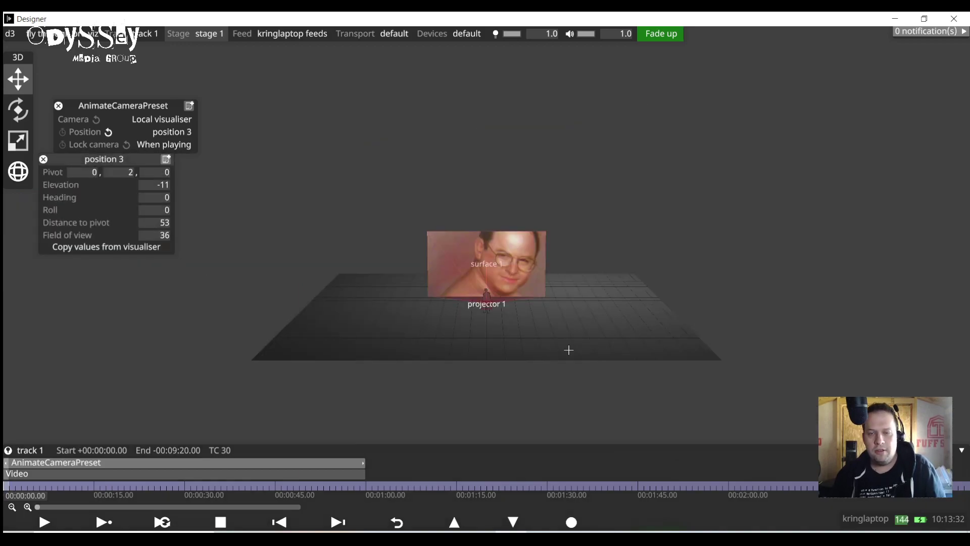
pyautogui.moveTo(567, 350); pyautogui.dragTo(465, 314)
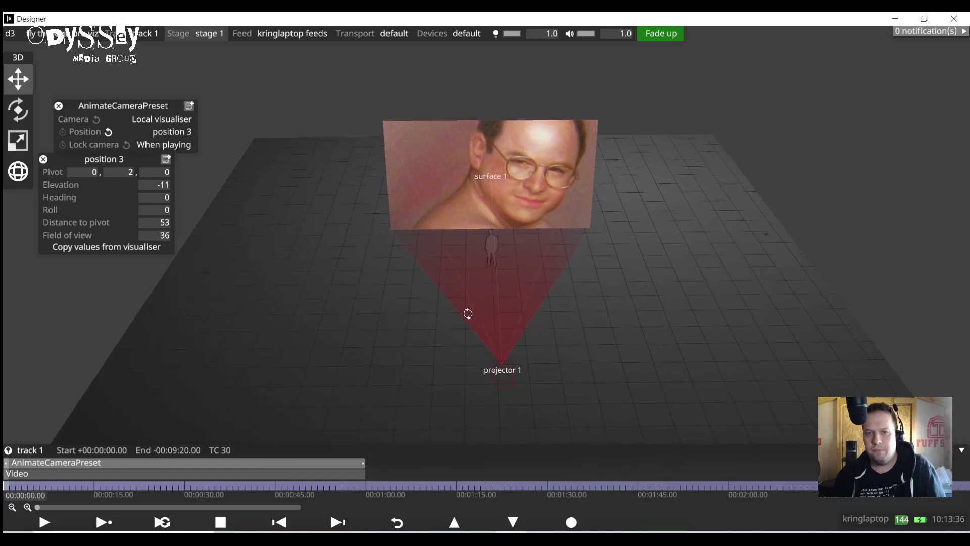
pyautogui.click(118, 246)
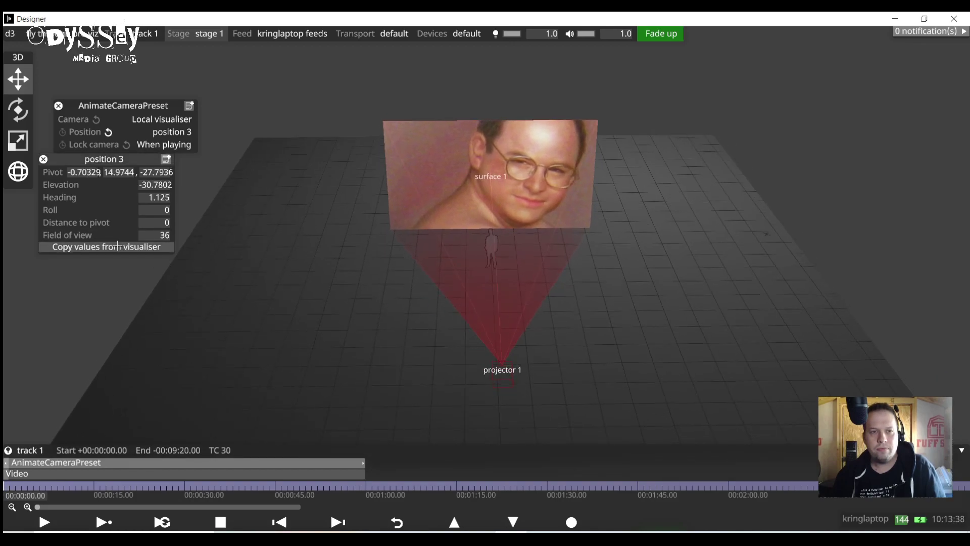
pyautogui.click(43, 159)
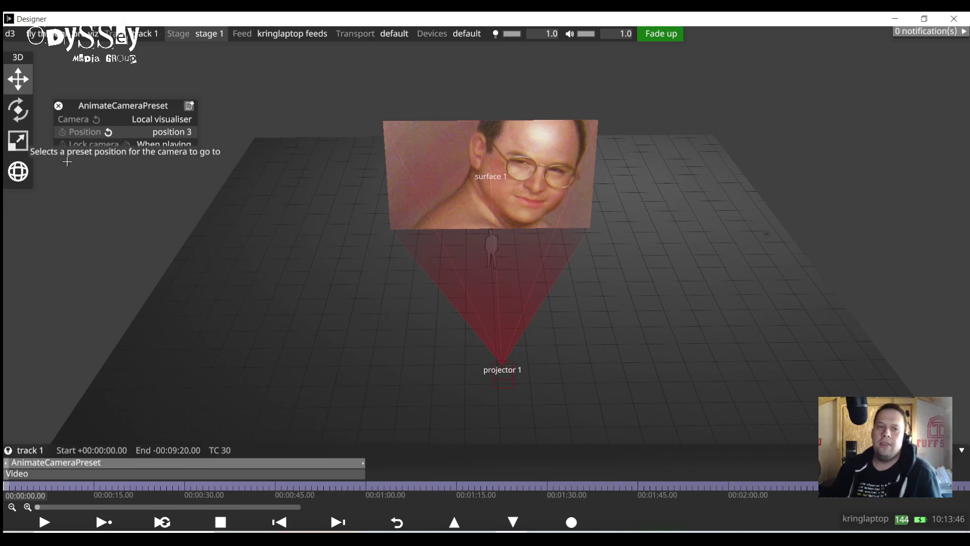
pyautogui.click(62, 133)
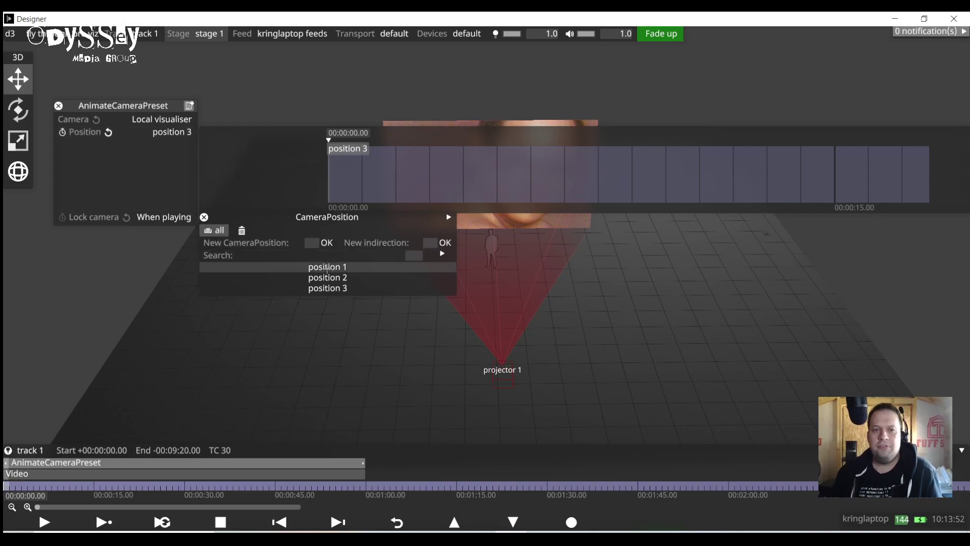
# Keyframe position 1 at 0 s, position 2 at 15 s and position 3 at 30 s.
pyautogui.click(325, 266)
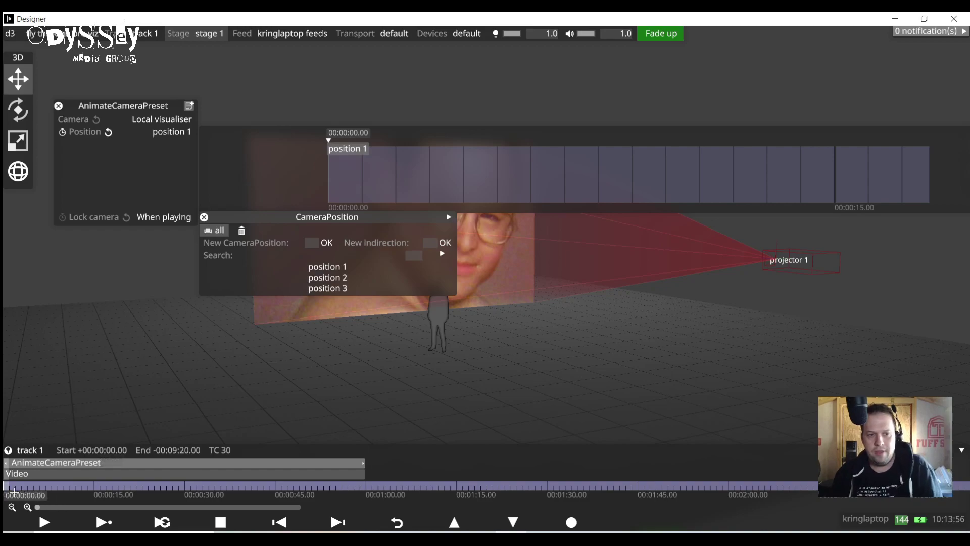
pyautogui.click(49, 486)
pyautogui.moveTo(49, 486); pyautogui.dragTo(96, 486)
pyautogui.click(328, 278)
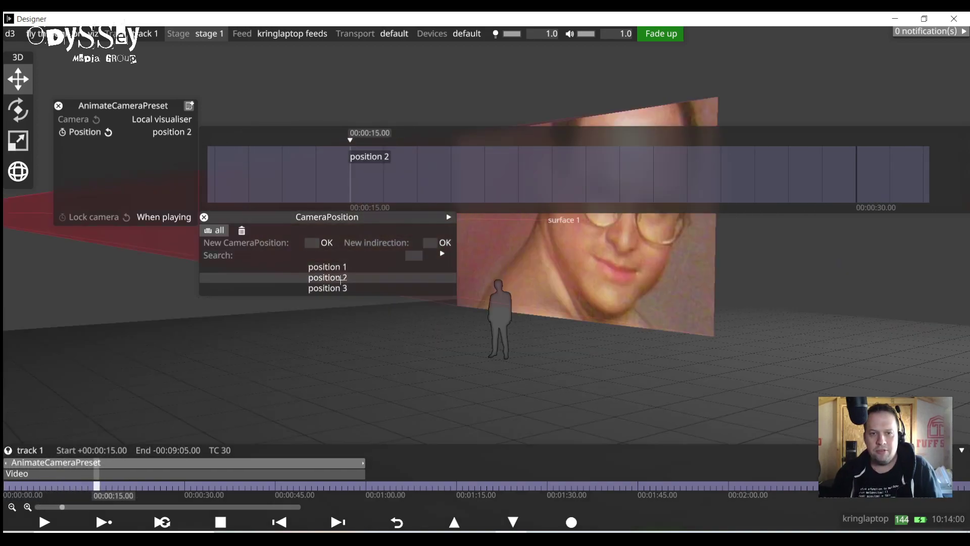
pyautogui.moveTo(101, 483); pyautogui.dragTo(185, 486)
pyautogui.click(327, 287)
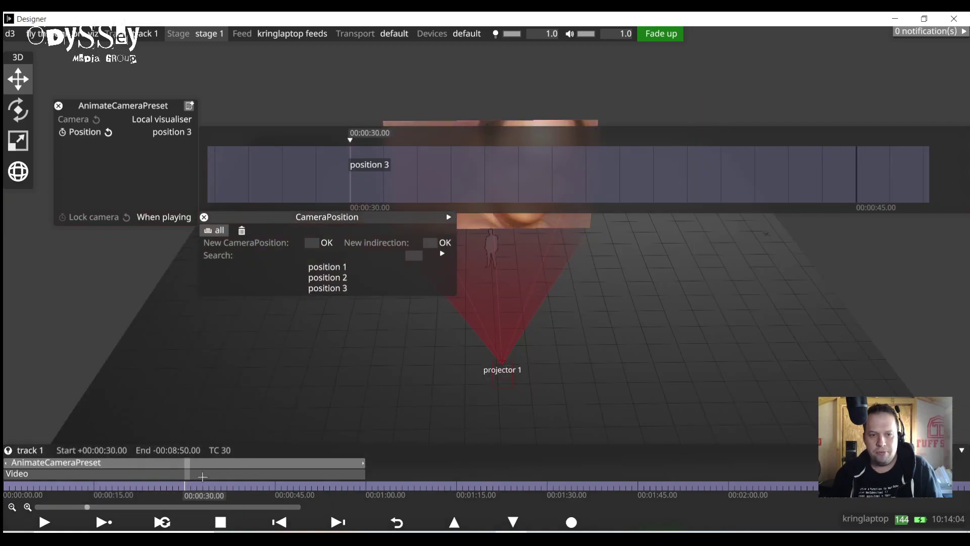
# Keyframe position 2 at 45 s and position 1 at 59 s, then rewind to the start.
pyautogui.moveTo(186, 485); pyautogui.dragTo(276, 486)
pyautogui.click(328, 277)
pyautogui.moveTo(277, 486); pyautogui.dragTo(360, 486)
pyautogui.click(328, 266)
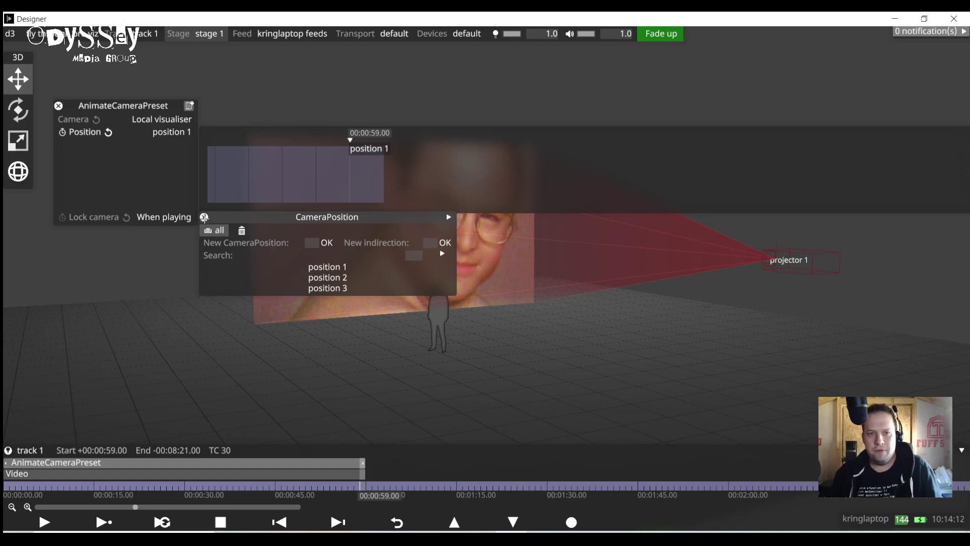
pyautogui.click(204, 217)
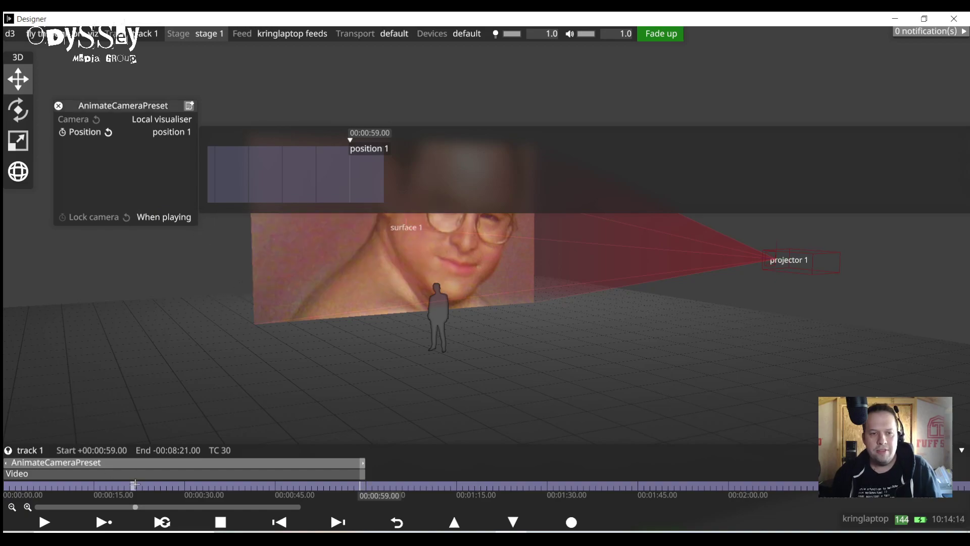
pyautogui.click(36, 486)
pyautogui.click(6, 486)
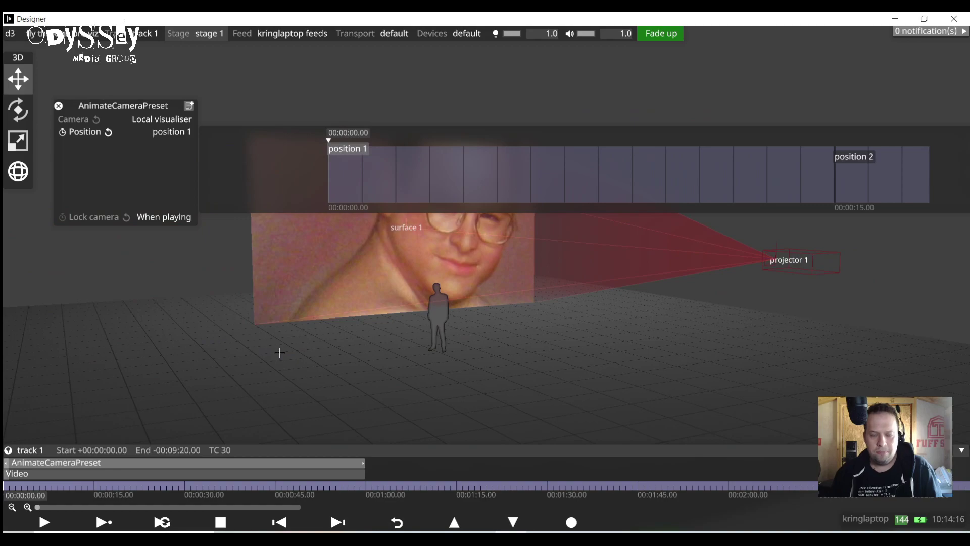
# Preview the fly-through and move the position 3 keyframe earlier to about 28 seconds.
pyautogui.press('space')
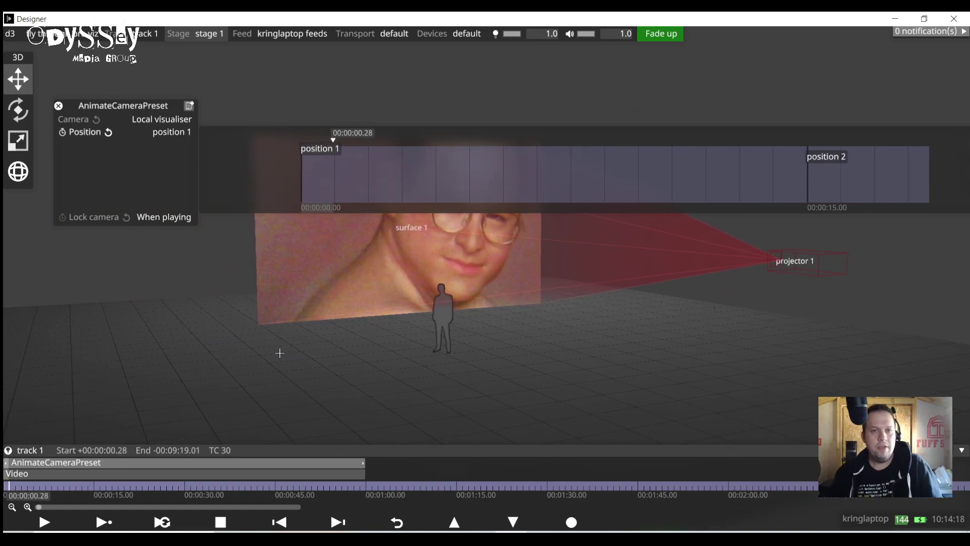
pyautogui.press('space')
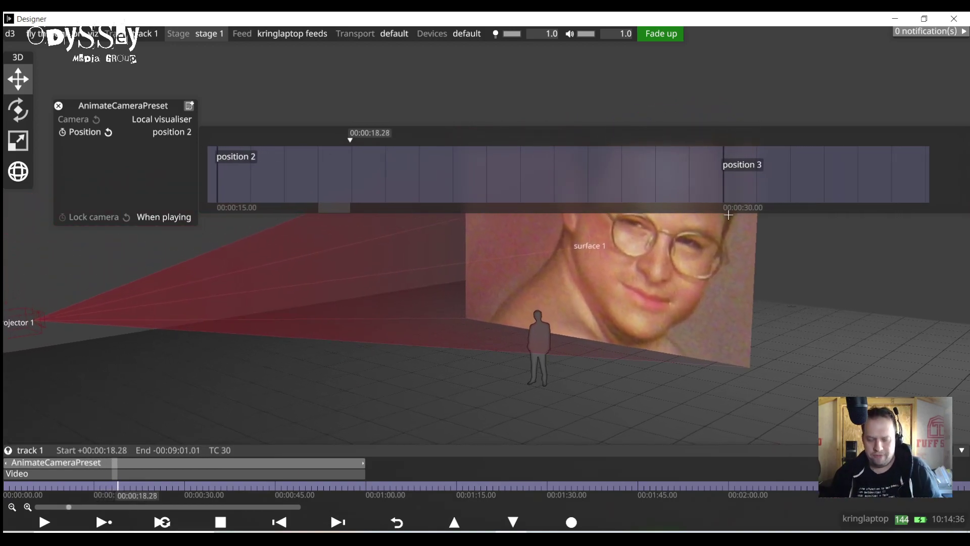
pyautogui.moveTo(739, 167); pyautogui.dragTo(695, 168)
pyautogui.click(86, 486)
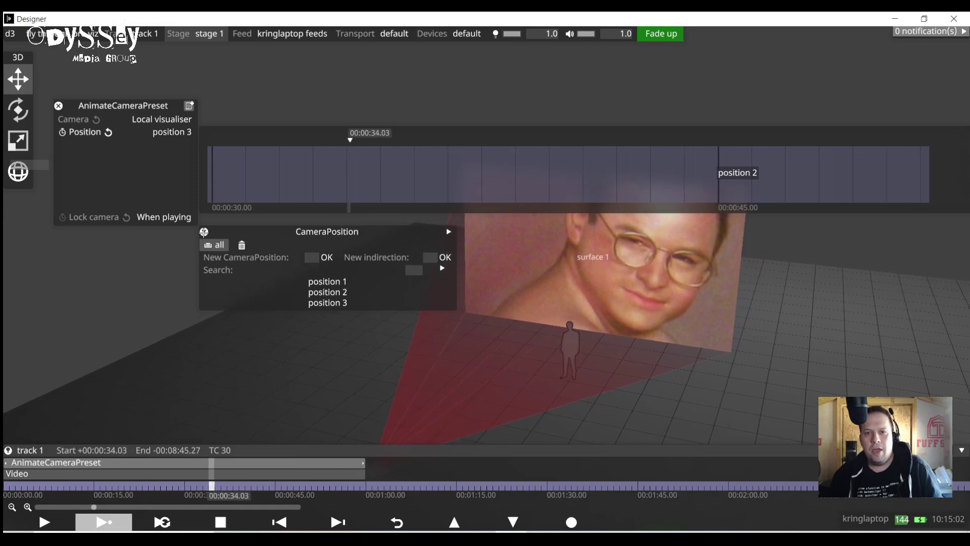
# Close the AnimateCameraPreset editor and return the playhead to 00:00:00.
pyautogui.click(199, 260)
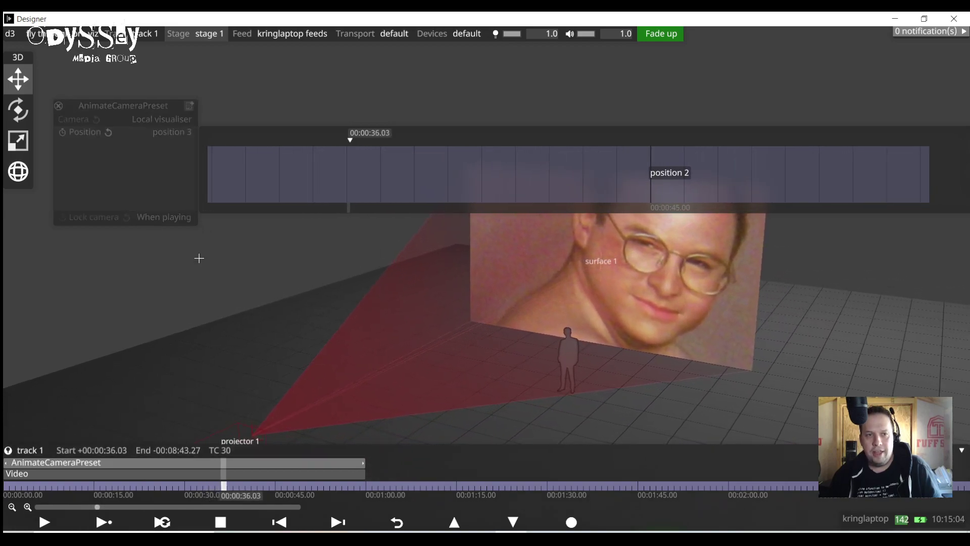
pyautogui.click(11, 486)
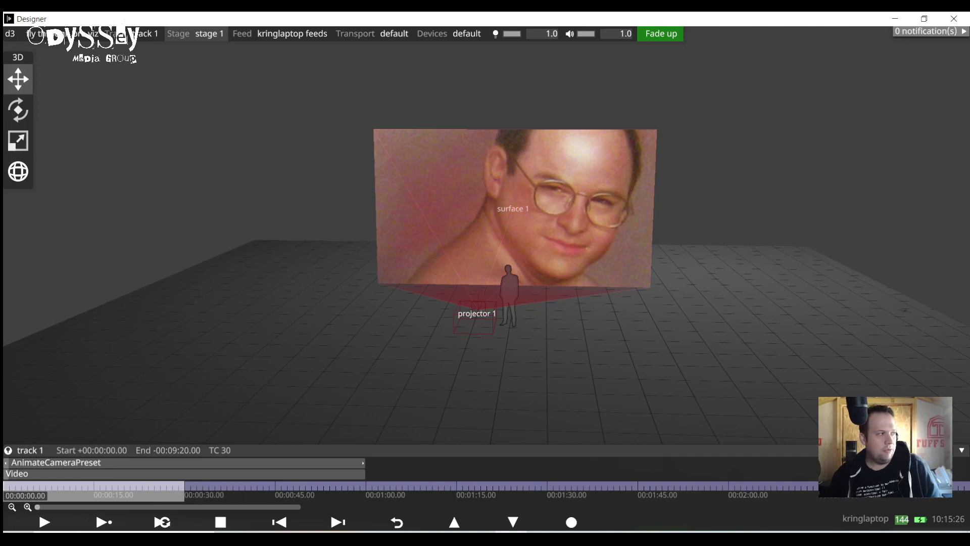
# Write the track out as the 'fly through' stage movie and let playback run.
pyautogui.rightClick(127, 486)
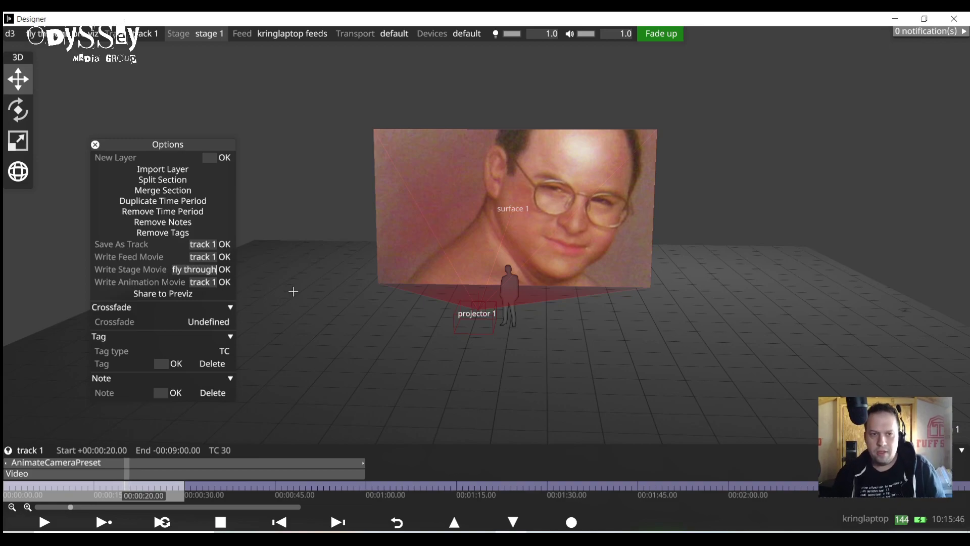
pyautogui.click(225, 270)
pyautogui.press('space')
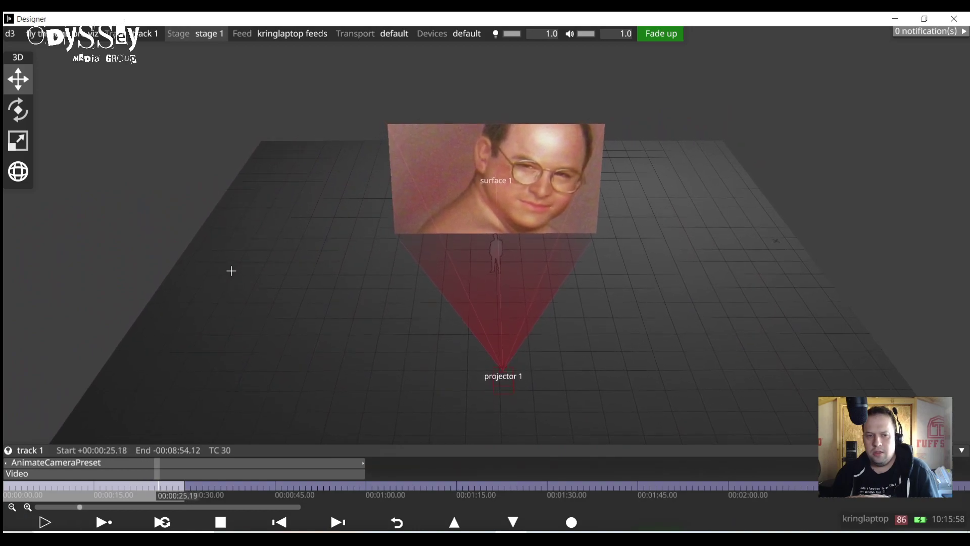
pyautogui.hotkey('alt', 'Tab')
# Play fly through_00000.mov from the project's output\stage folder in VLC media player.
pyautogui.click(360, 450)
pyautogui.click(924, 19)
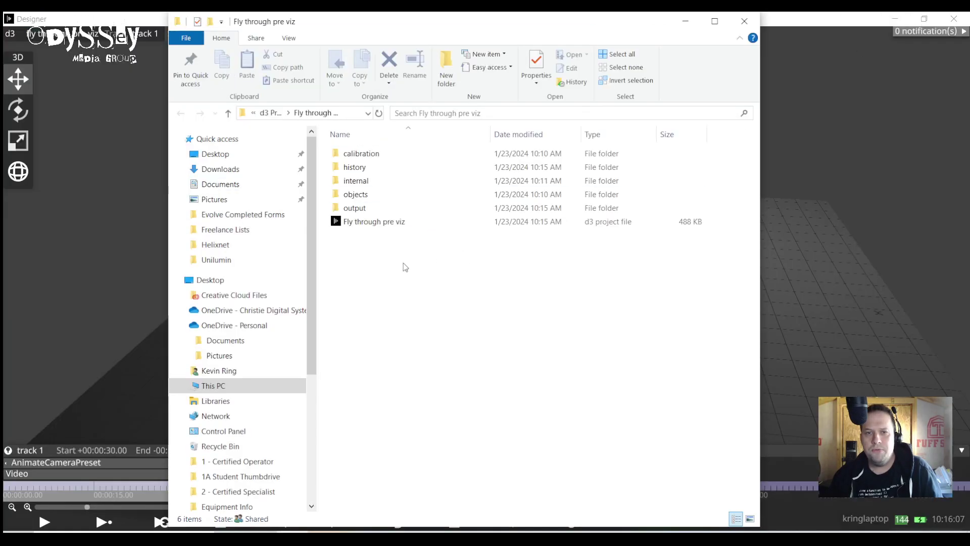
pyautogui.doubleClick(356, 210)
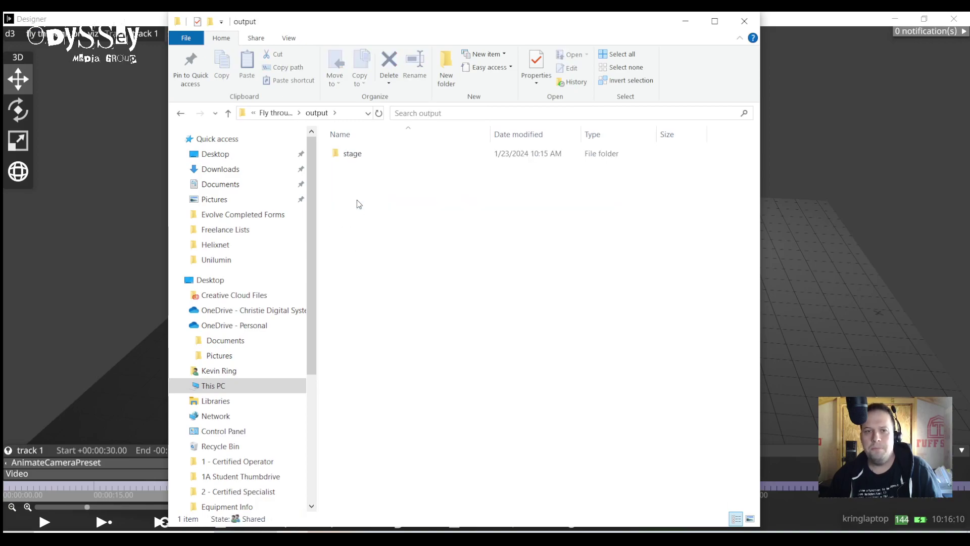
pyautogui.doubleClick(352, 153)
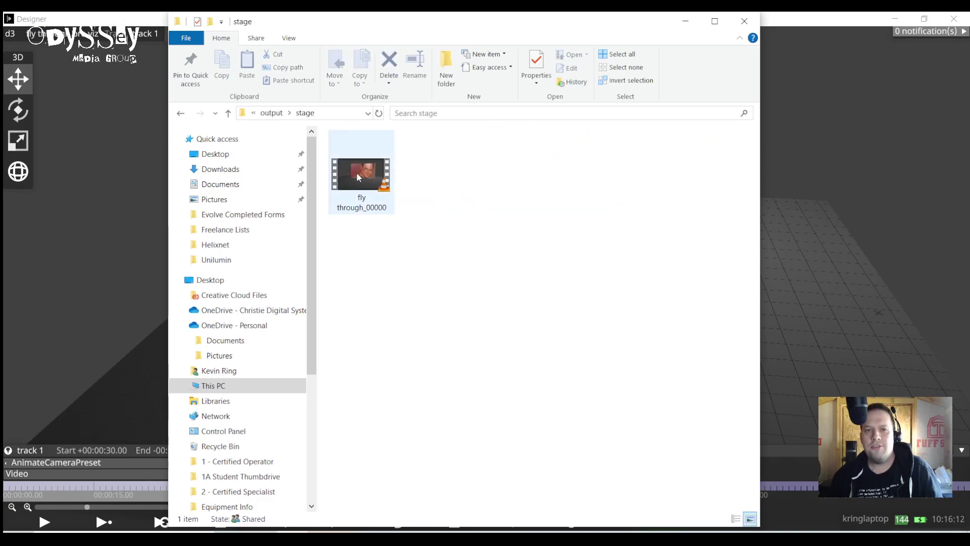
pyautogui.click(364, 175)
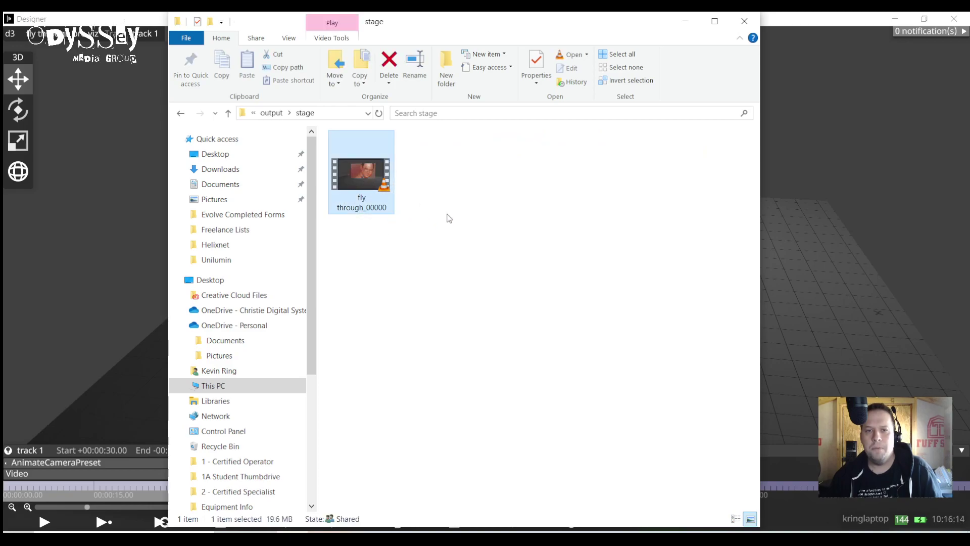
pyautogui.press('Return')
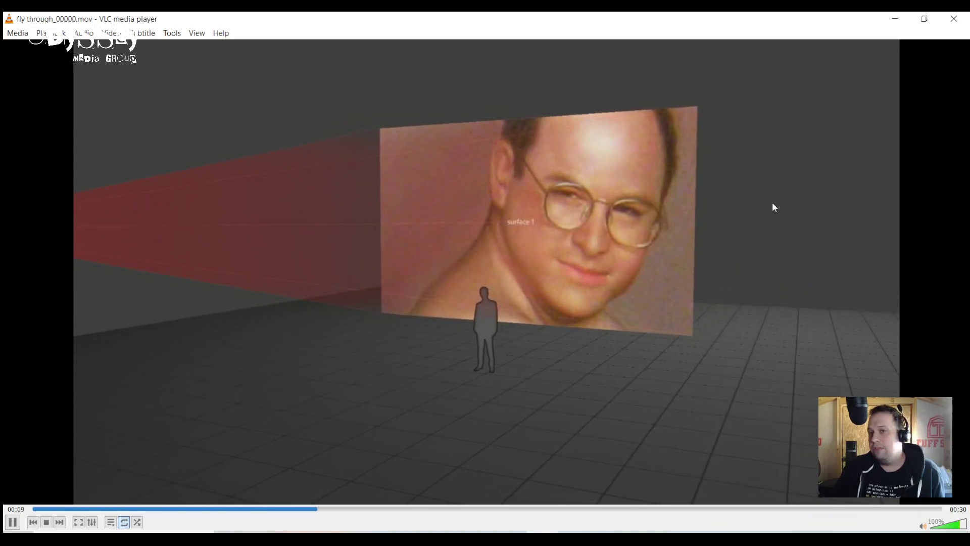
pyautogui.click(954, 18)
# Close File Explorer and d3 Manager, then bring up d3 Project Settings.
pyautogui.click(745, 21)
pyautogui.click(655, 63)
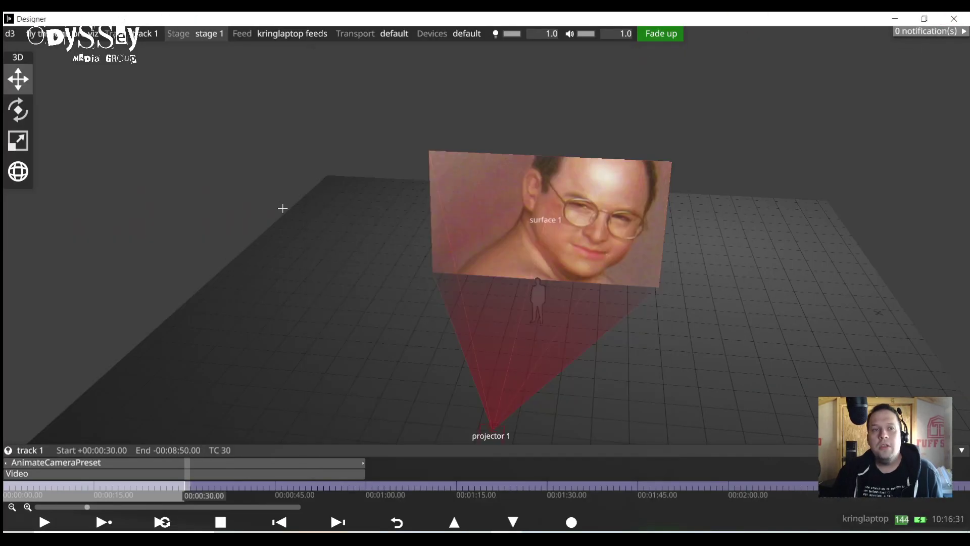
pyautogui.click(11, 35)
pyautogui.click(67, 72)
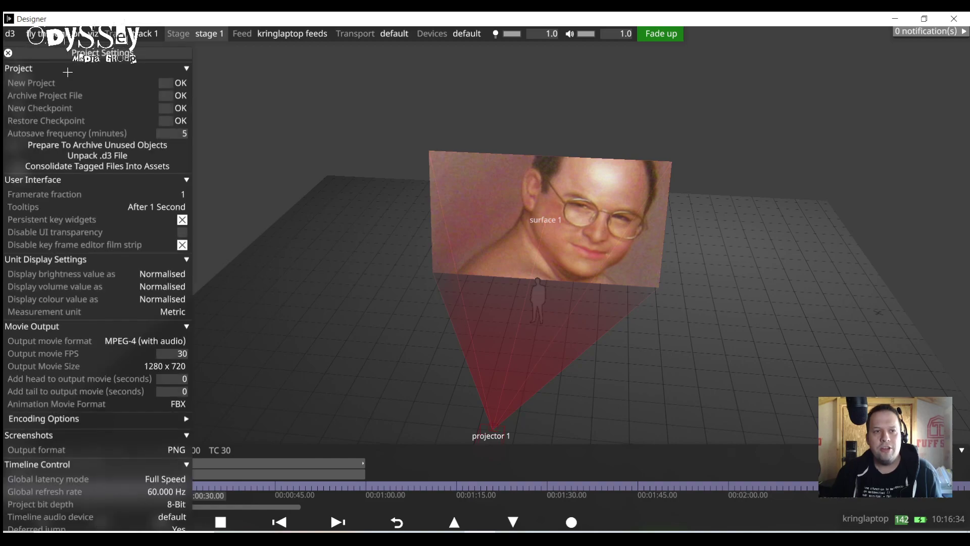
# Collapse the upper sections and check that Movie Output uses MPEG-4 at 30 FPS, 1280 x 720.
pyautogui.moveTo(43, 51); pyautogui.dragTo(263, 47)
pyautogui.click(265, 65)
pyautogui.click(251, 82)
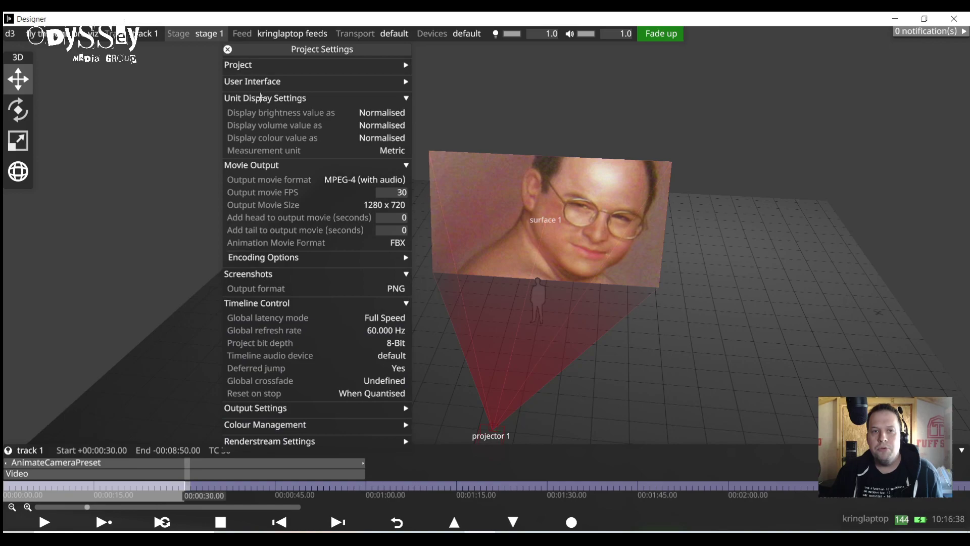
pyautogui.click(261, 97)
pyautogui.click(341, 130)
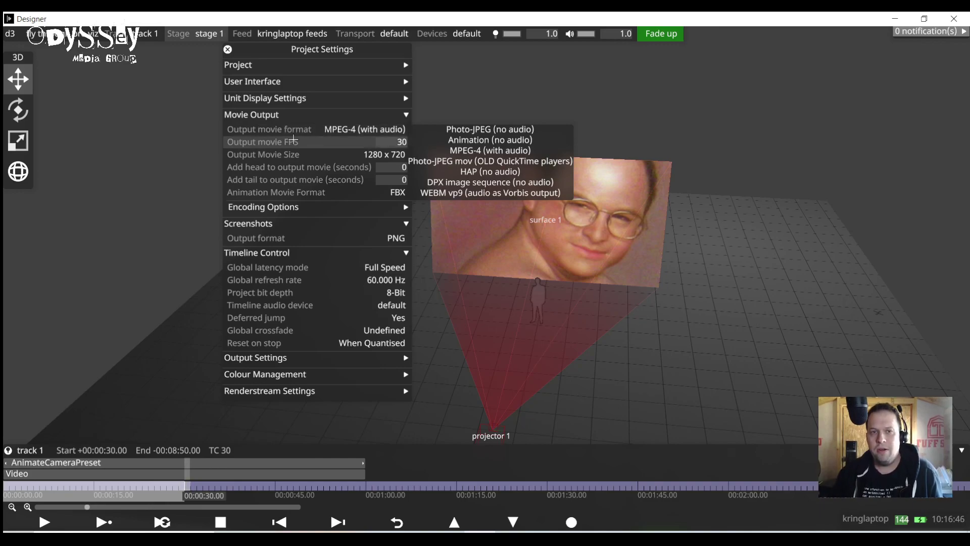
pyautogui.click(298, 142)
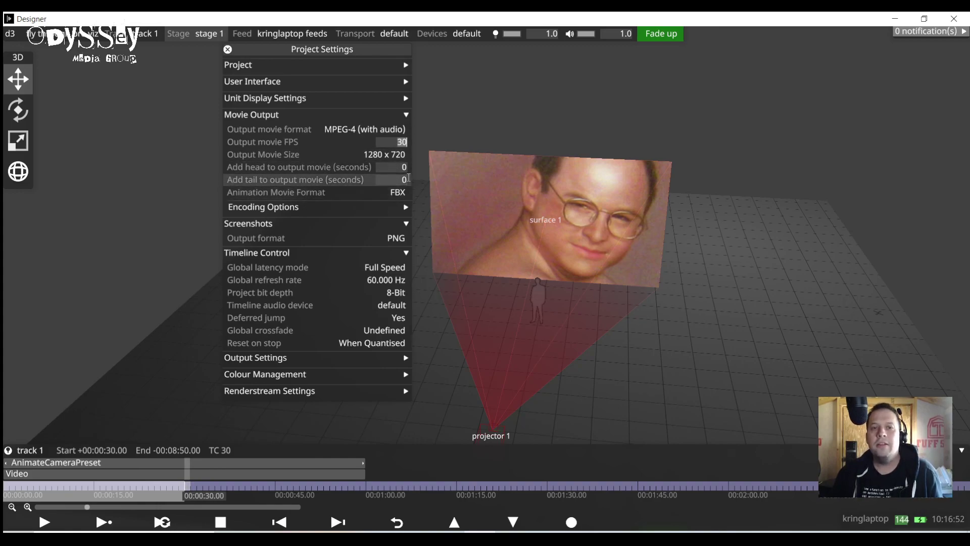
# Close the Project Settings panel, keeping MPEG-4 at 30 FPS for movie output.
pyautogui.click(228, 49)
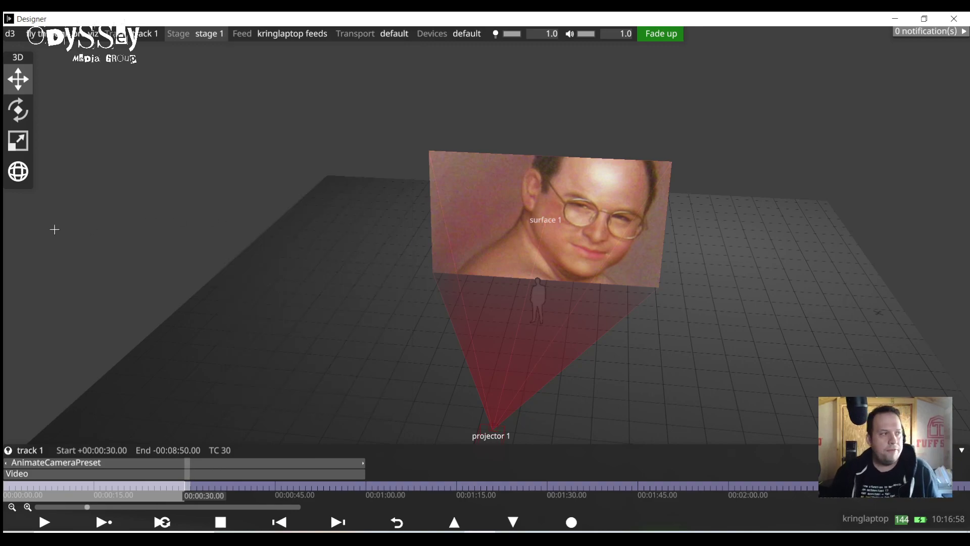